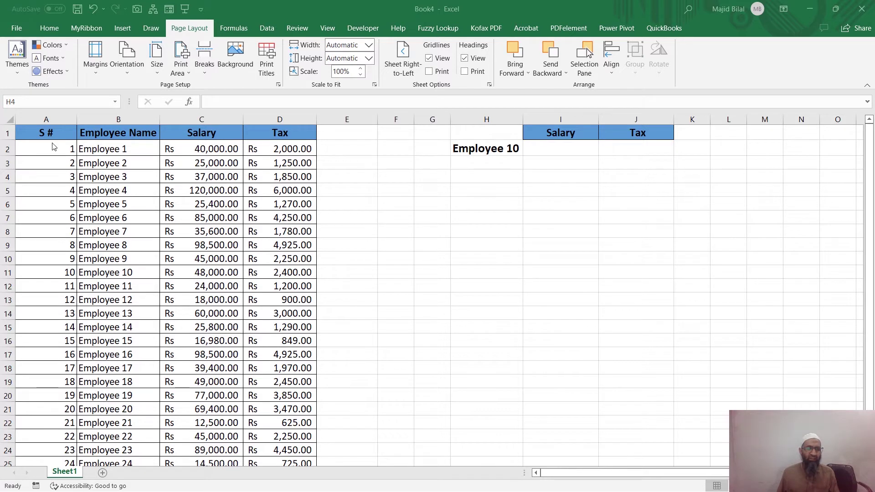
Step: Narrow the S # column so it takes up less width beside the employee names
left_click(56, 144)
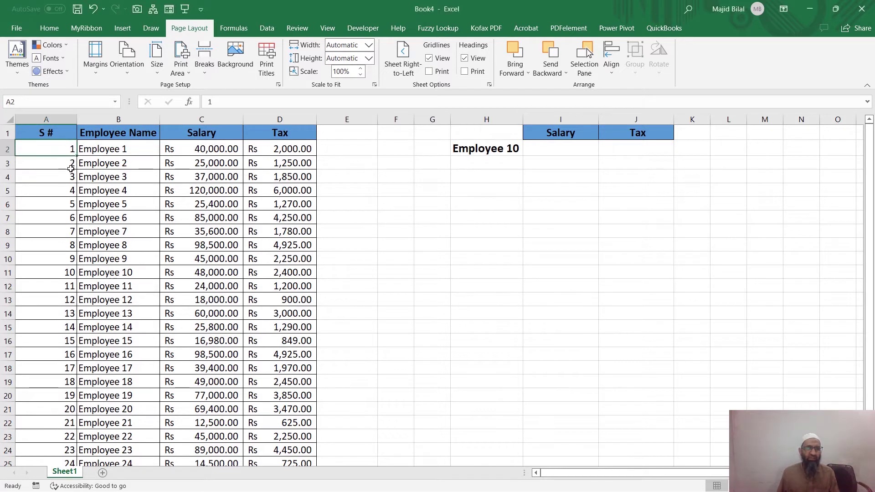
left_click_drag(71, 115, 53, 115)
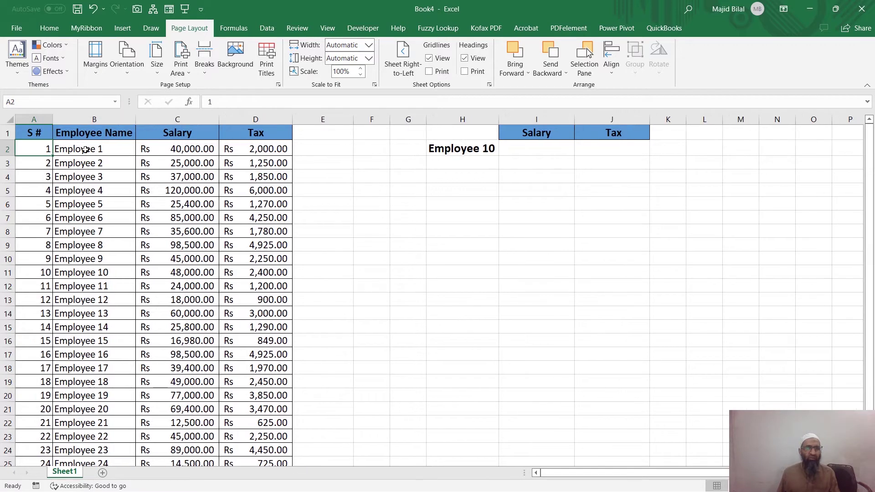
Step: Review the employee table's name, salary and tax columns, including the formula behind the first tax value
left_click(85, 149)
scroll(84, 162, "down", 3)
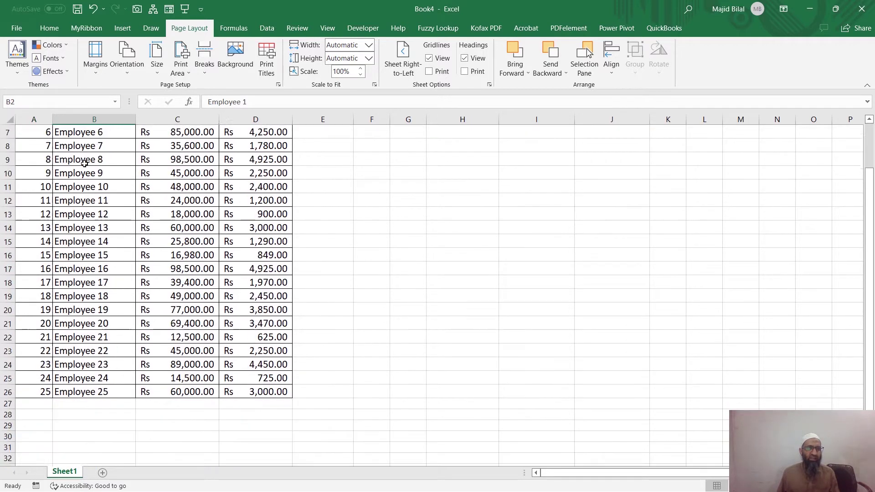
scroll(91, 173, "up", 3)
left_click(171, 163)
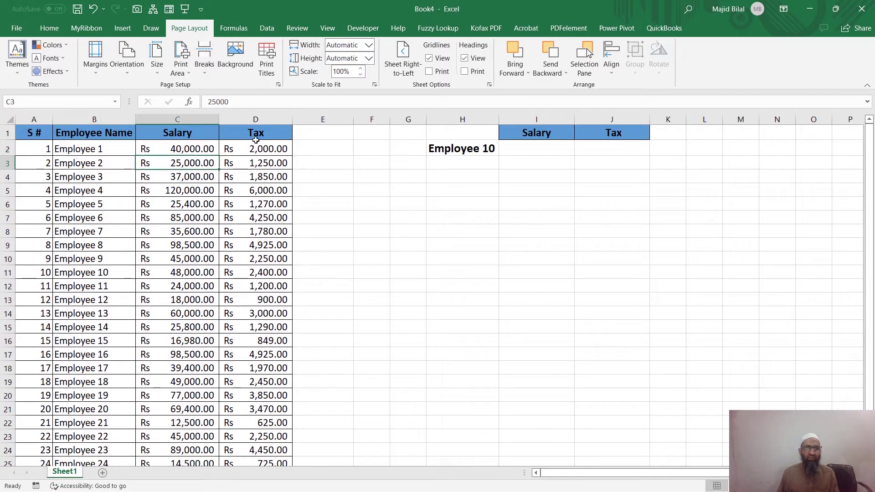
left_click(265, 145)
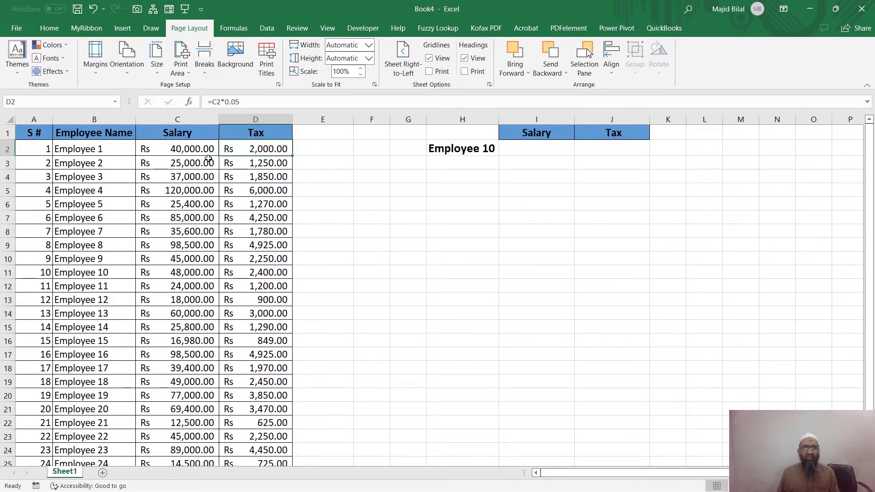
Step: Start a VLOOKUP formula in cell I2 under Salary, using H2 as the lookup value
left_click(552, 150)
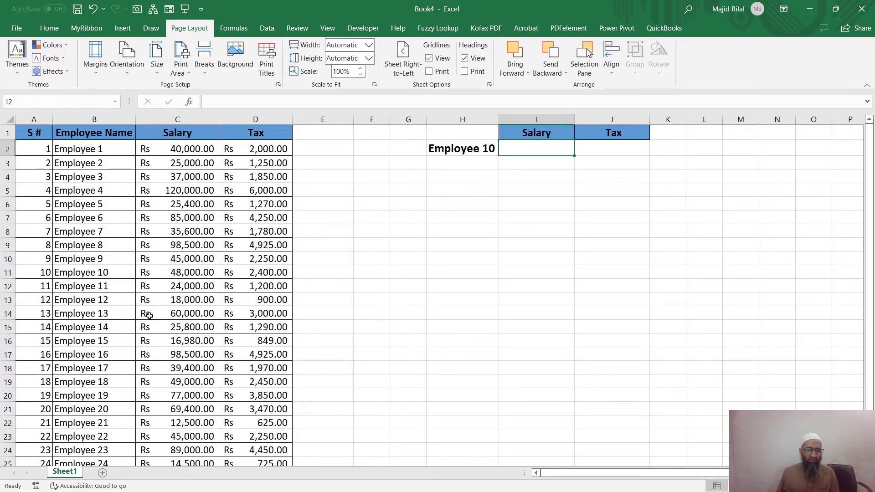
scroll(150, 315, "down", 2)
scroll(149, 315, "up", 2)
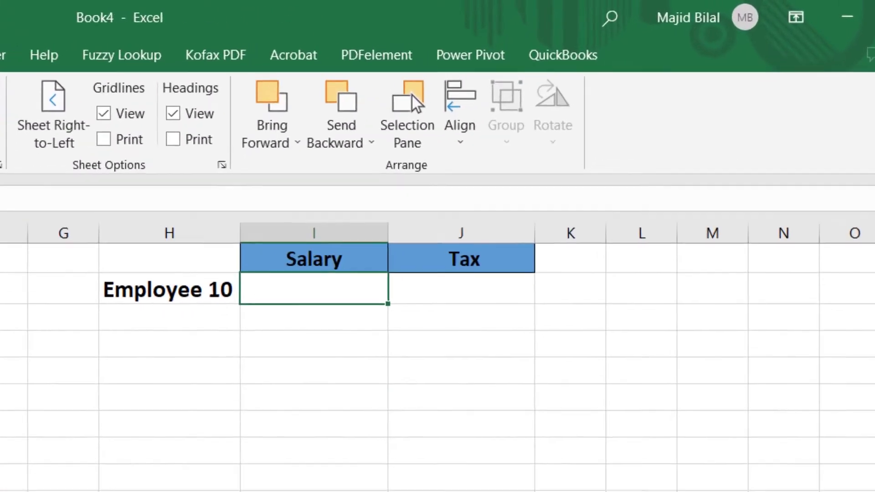
type("=")
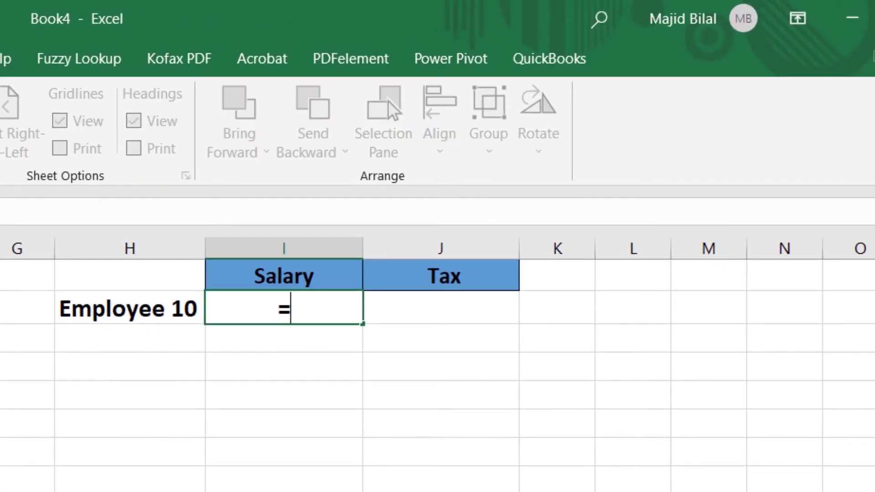
type("Vlookup")
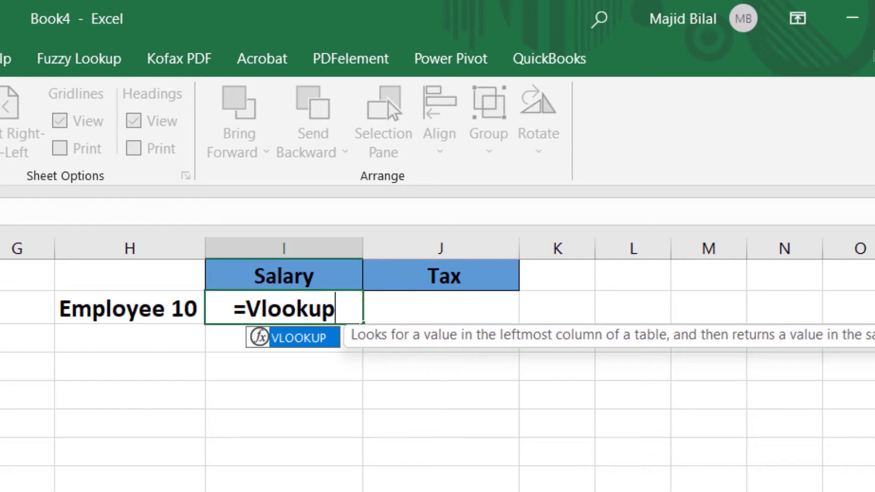
type("(")
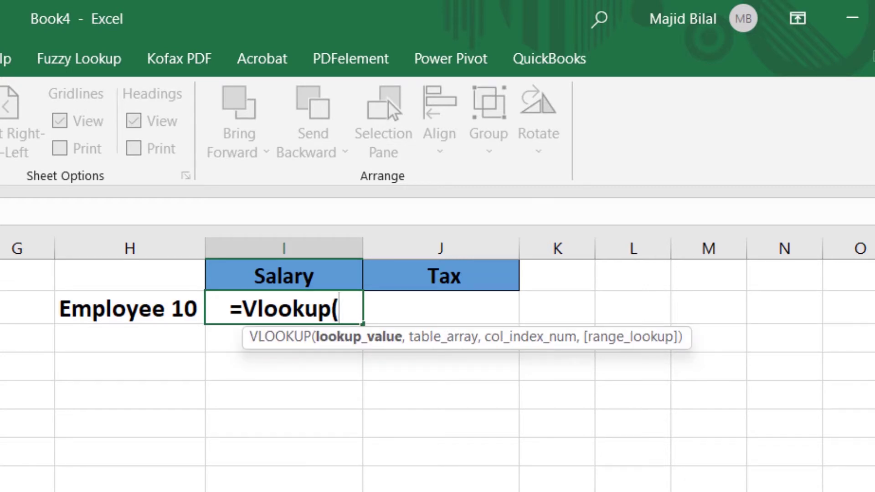
key("BackSpace")
key("BackSpace")
key("BackSpace")
key("BackSpace")
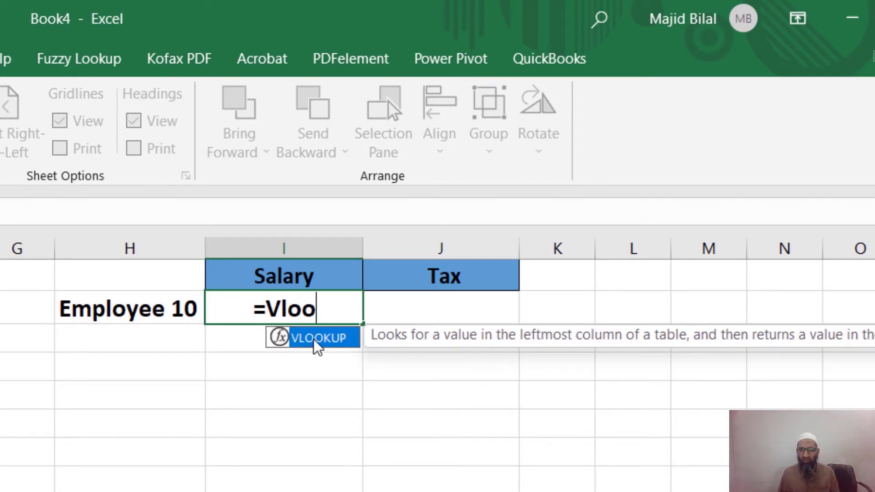
key("Tab")
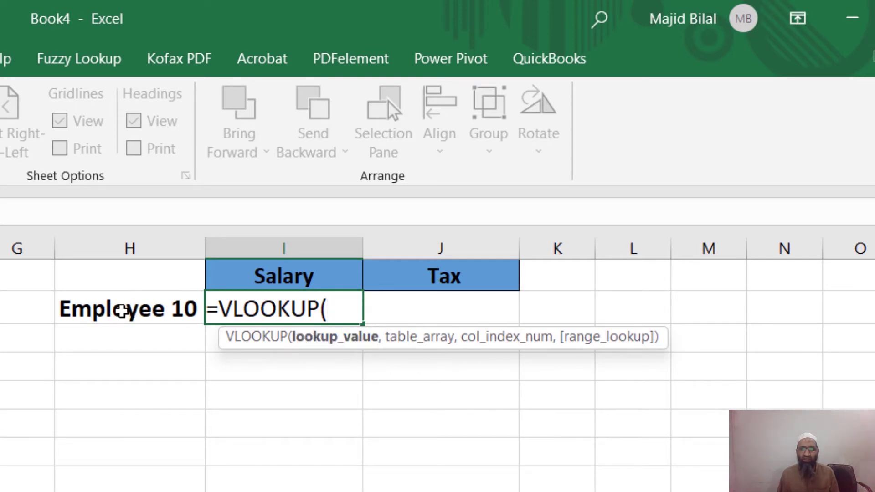
left_click(121, 300)
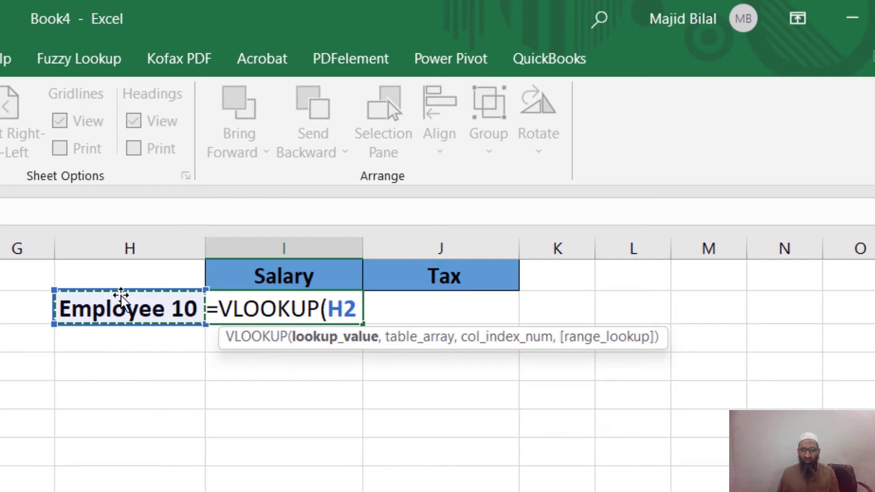
type(",")
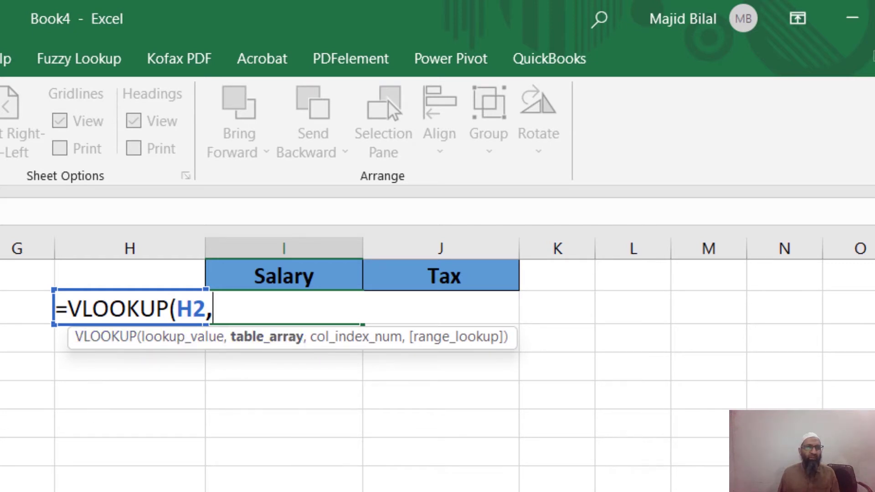
Step: Complete the I2 formula with table array B1:D26, column index 2 and 0 for an exact match
type("B1:C4")
scroll(437, 364, "down", 1)
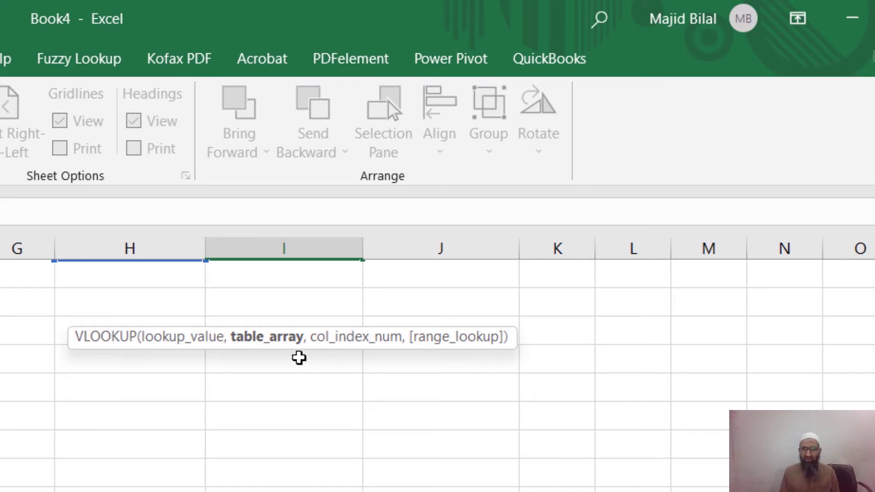
type(",")
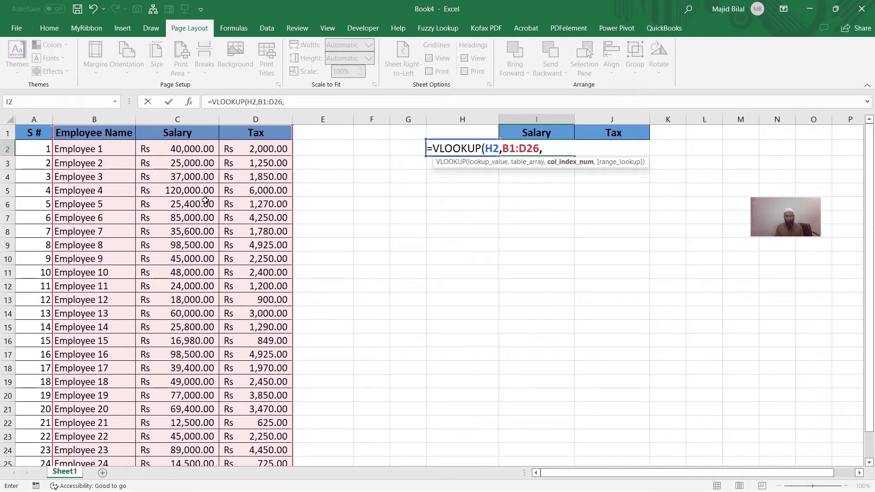
type("2,")
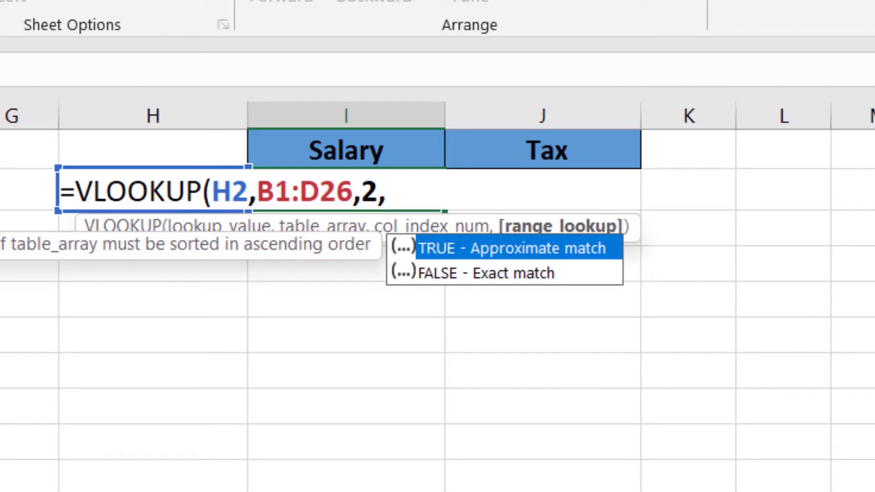
type("0")
type(")")
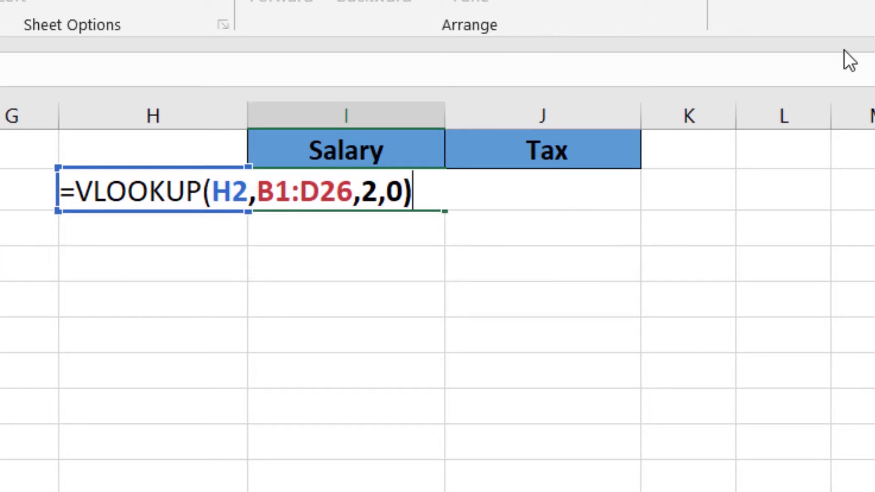
key("Return")
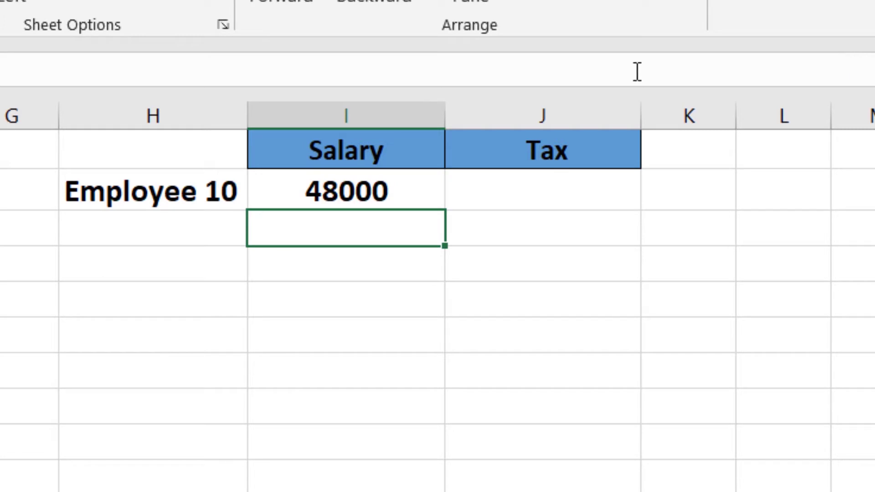
Step: Compare the salary returned in I2 with the Employee 10 row of the source table
left_click(343, 195)
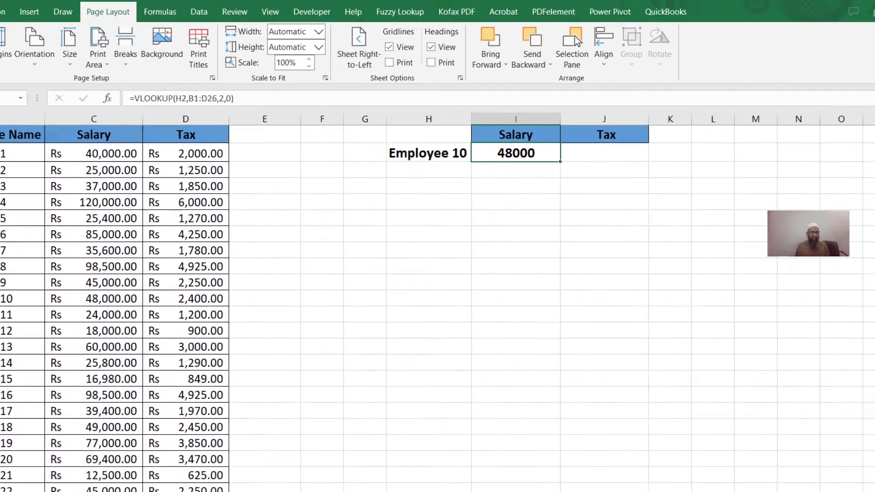
left_click_drag(121, 273, 199, 274)
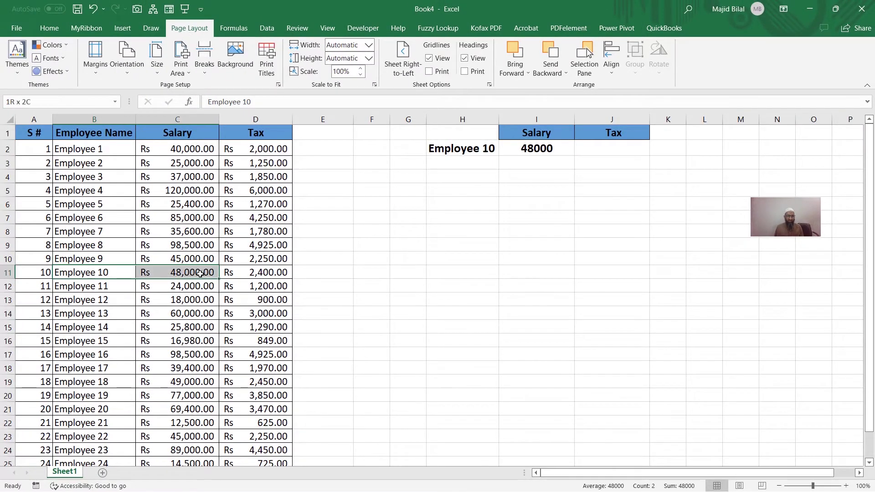
left_click(199, 273)
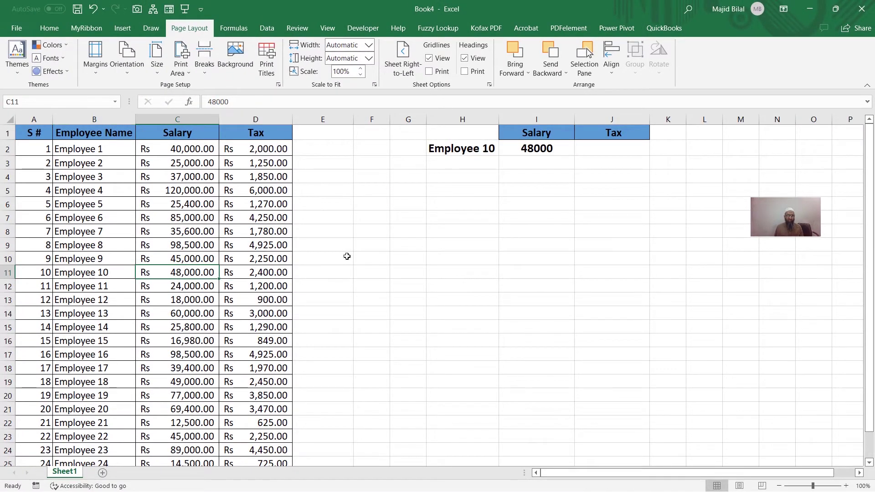
Step: Make both references in the I2 formula absolute, as $H$2 for the lookup value and $B$1:$D$26 for the table array
left_click(530, 152)
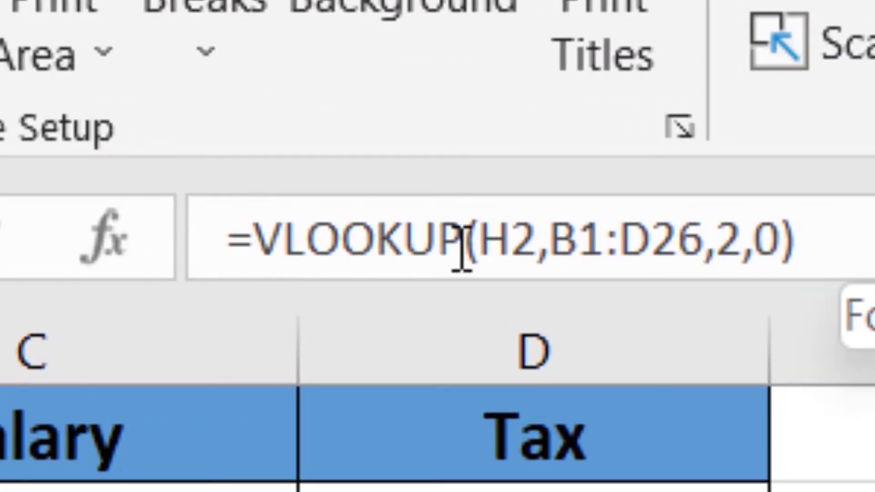
left_click(827, 234)
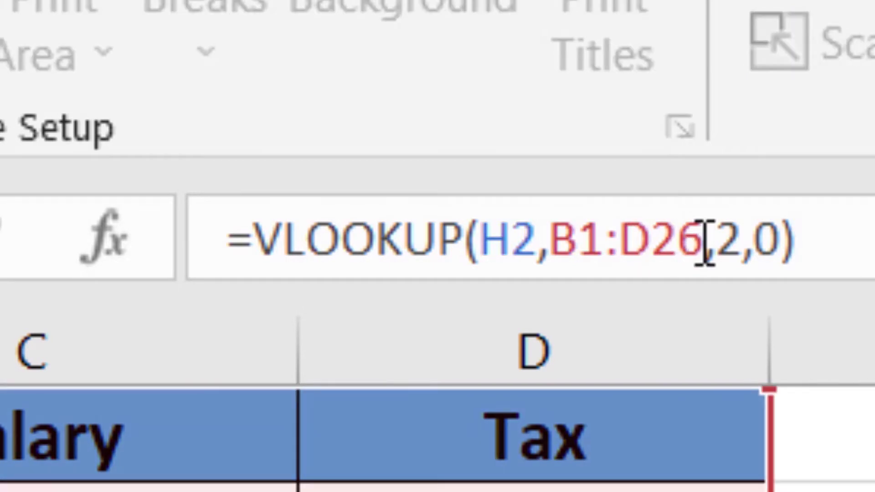
left_click_drag(704, 248, 560, 268)
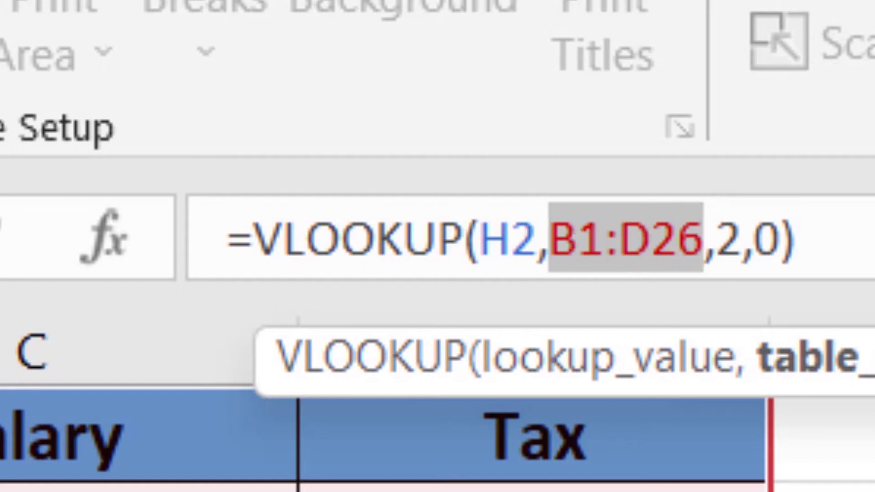
key("F4")
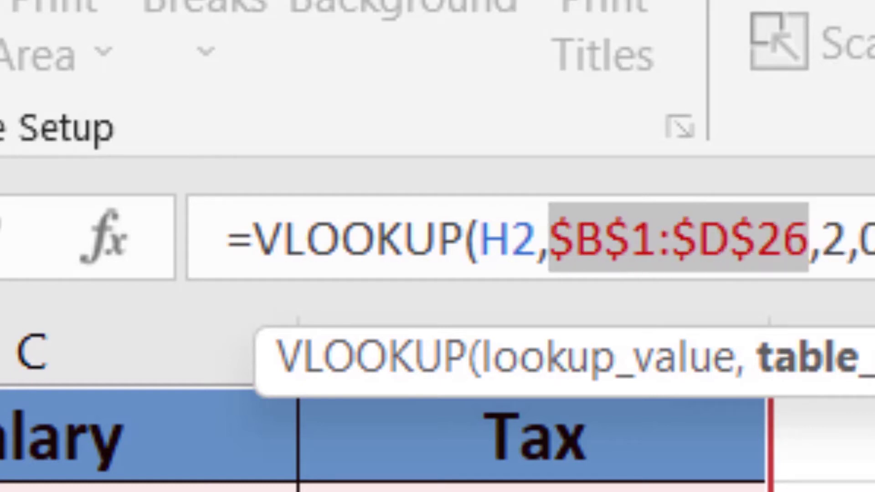
left_click(676, 237)
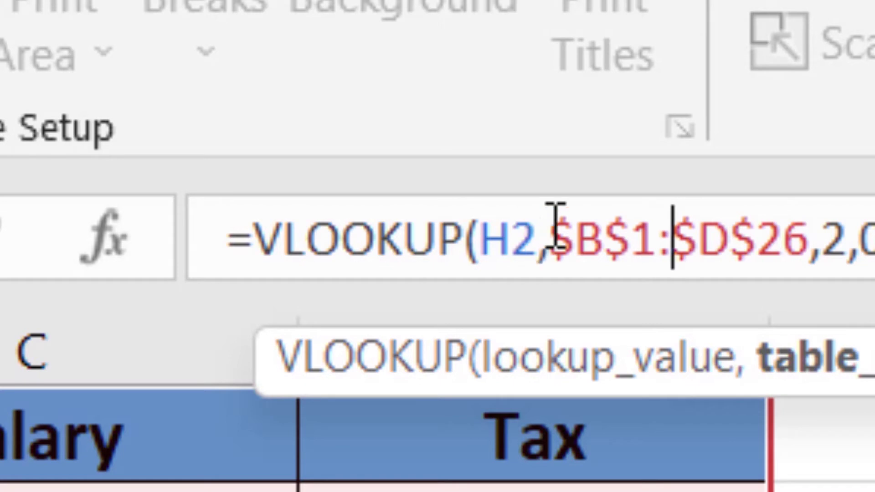
left_click_drag(537, 213, 480, 214)
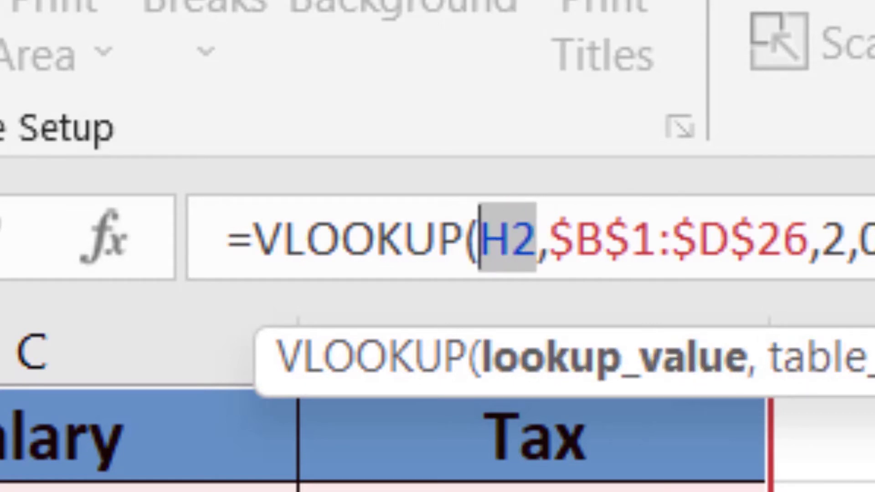
key("F4")
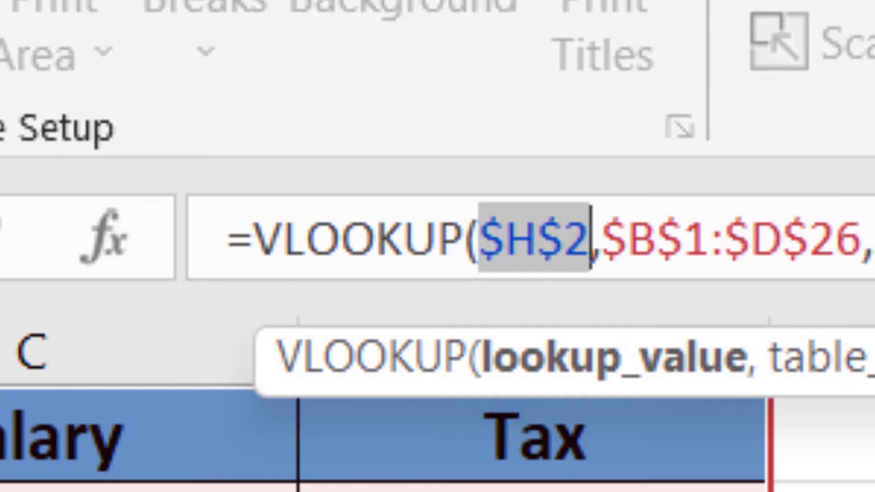
key("Return")
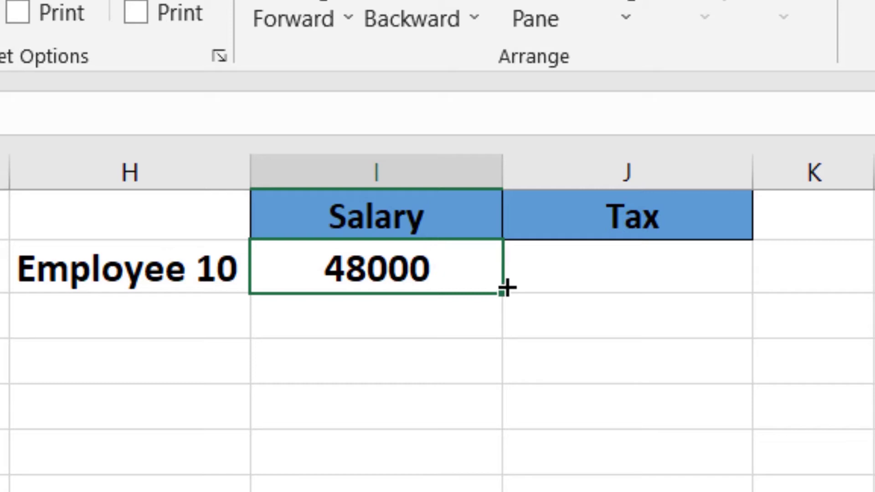
Step: Fill the I2 formula across to J2 under Tax and change its column index to 3
left_click_drag(504, 287, 713, 283)
left_click(622, 267)
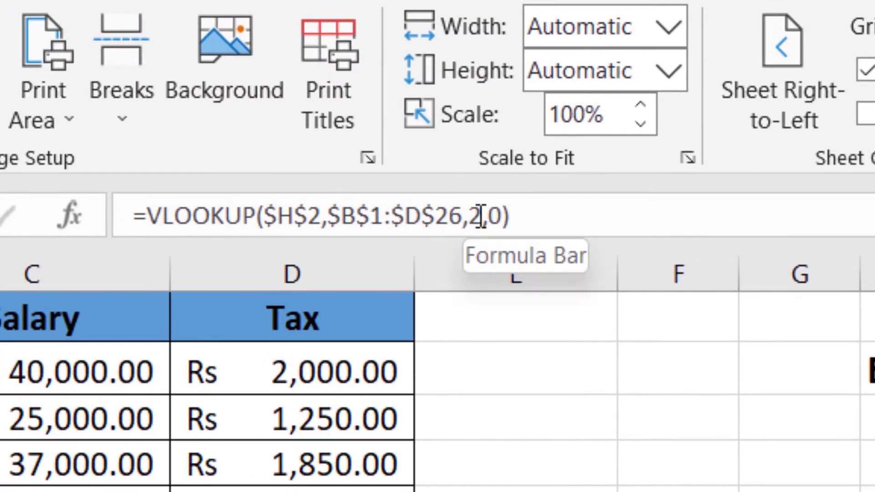
left_click(481, 215)
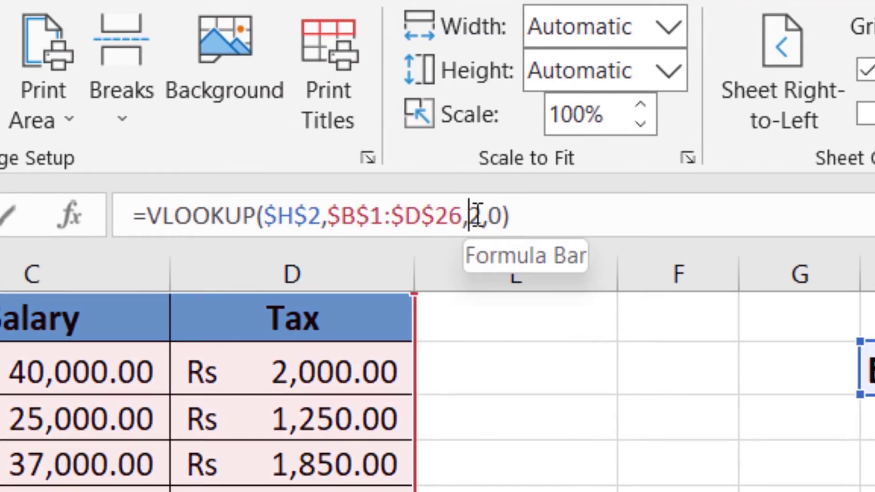
left_click(528, 211)
left_click(487, 212)
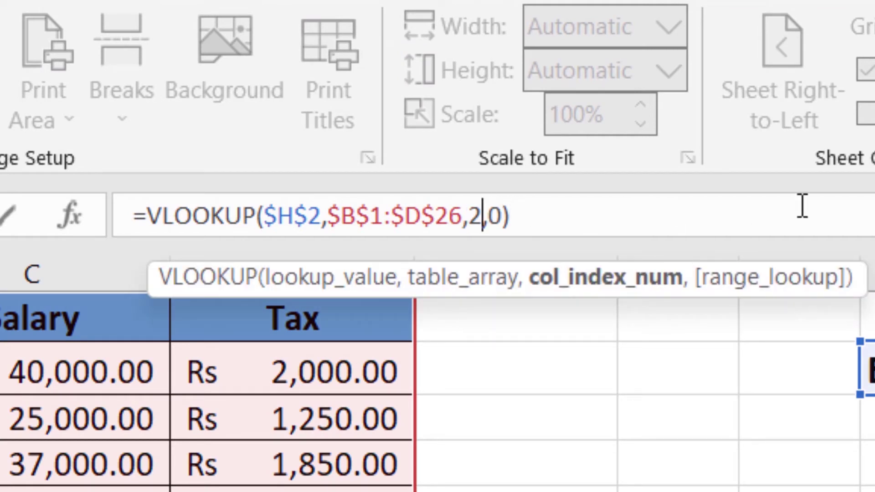
key("BackSpace")
type("3")
key("Return")
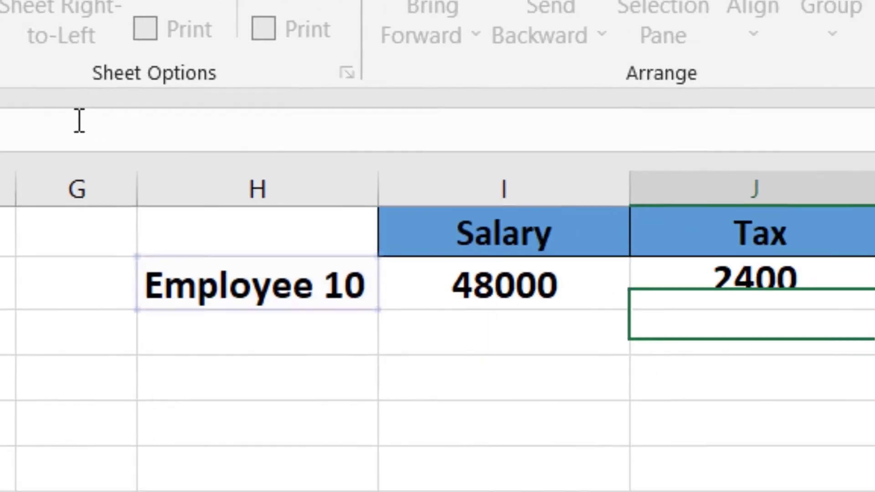
left_click(726, 275)
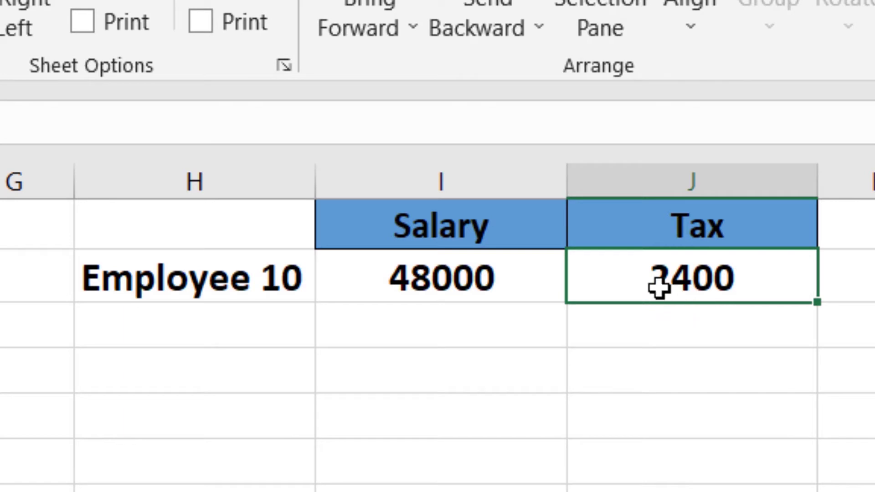
Step: Apply the rupee Accounting number format to I2:J2 and widen column I so the salary fits comfortably
left_click(445, 289, "shift")
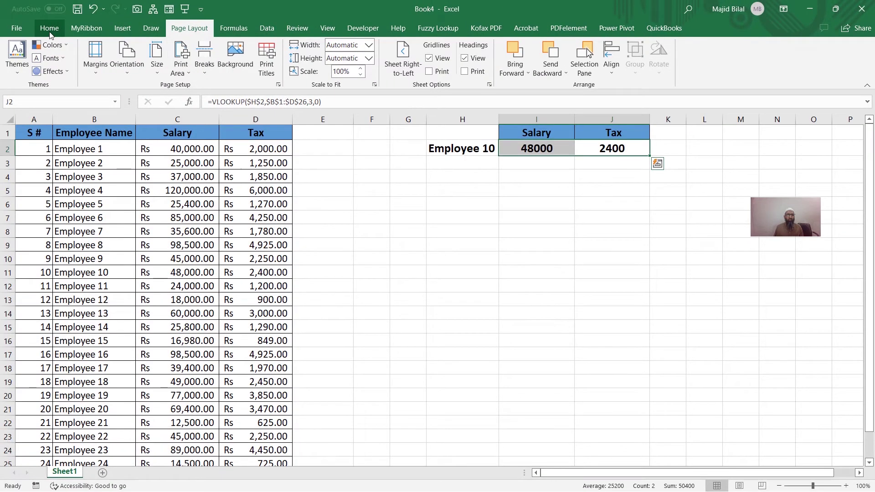
left_click(49, 28)
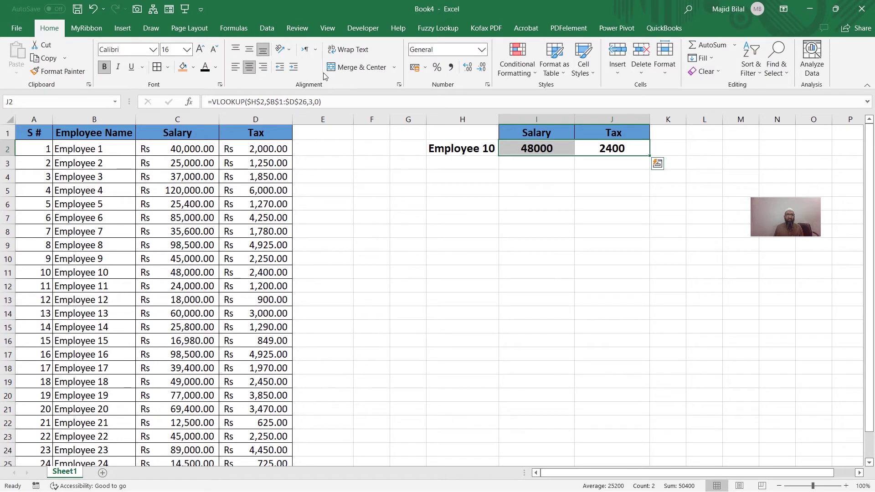
left_click(416, 67)
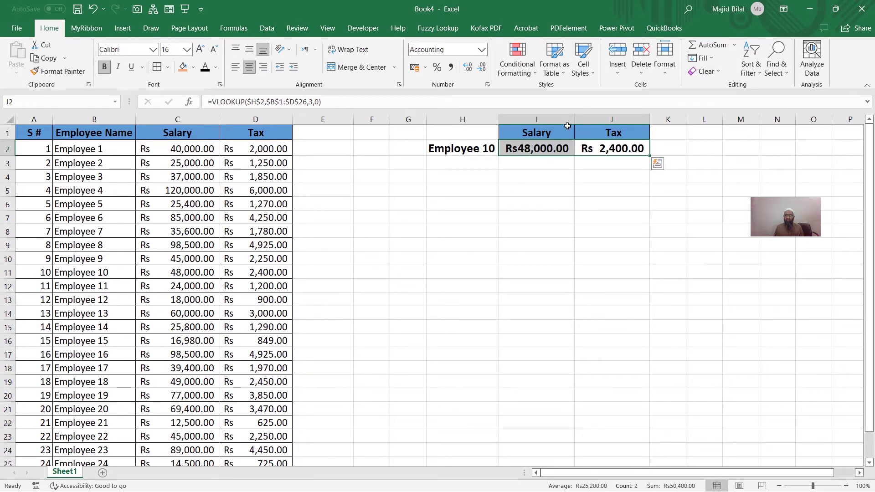
left_click_drag(572, 120, 591, 120)
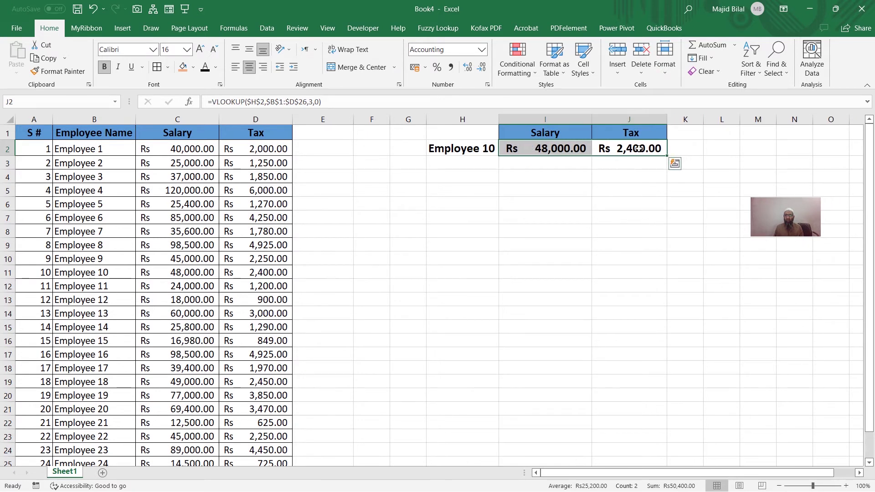
left_click(538, 151)
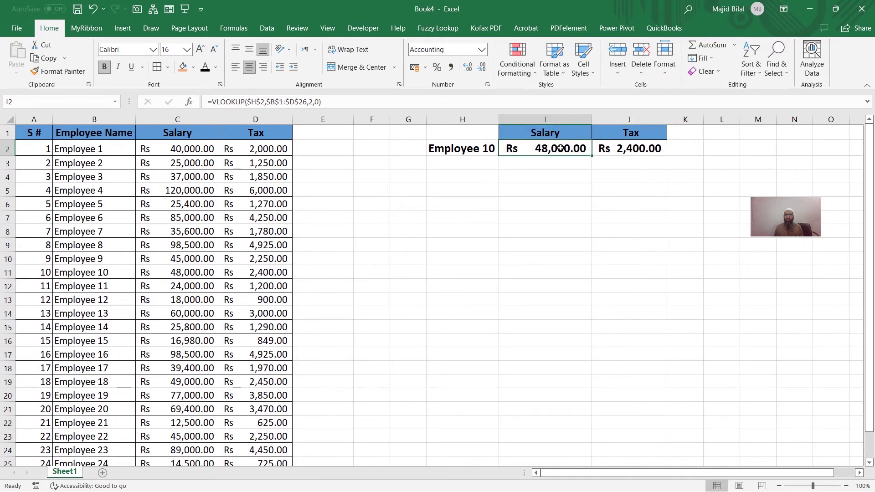
left_click(628, 151)
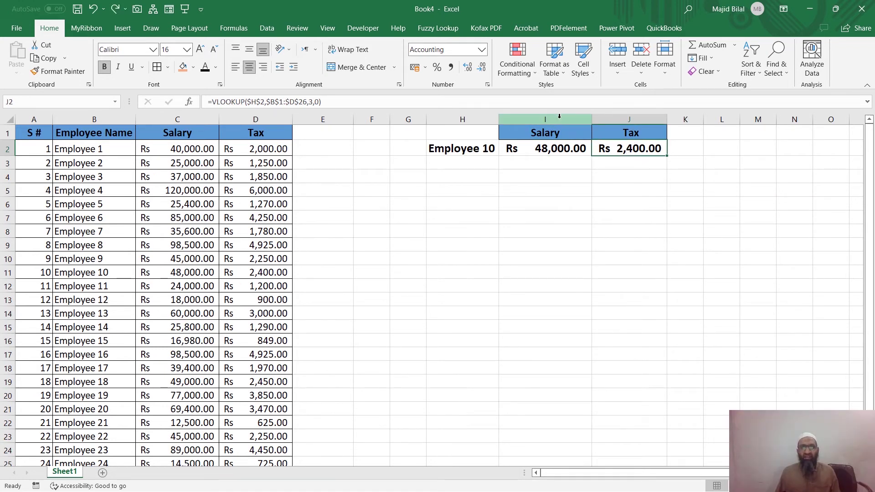
Step: Change the lookup name in H2 to Employee 25 and check the salary and tax cells
left_click(453, 146)
key("F2")
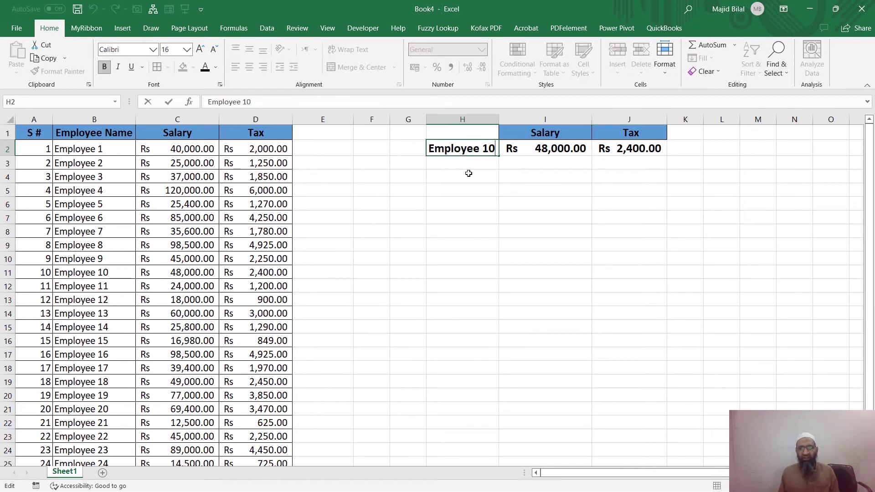
key("BackSpace")
key("BackSpace")
type("25")
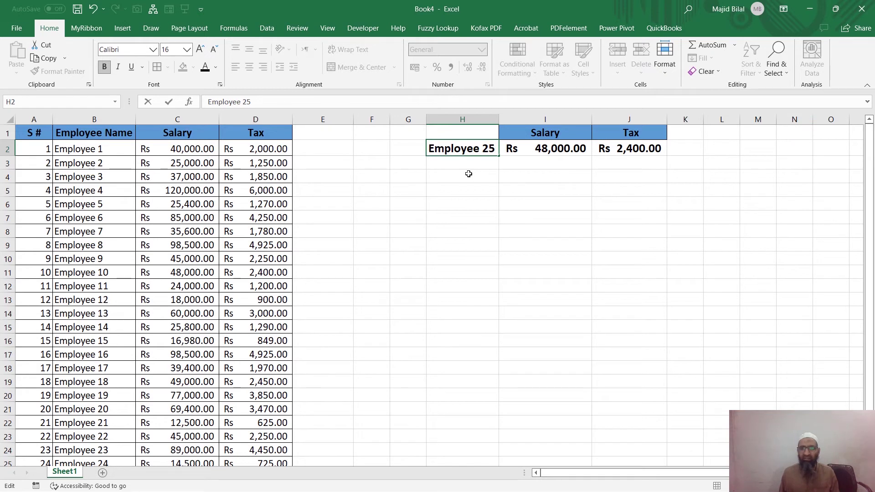
key("Return")
left_click(577, 145)
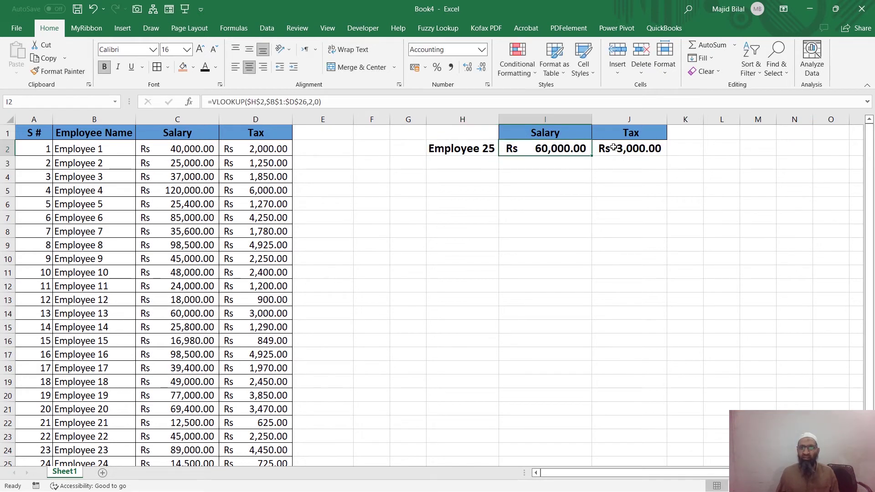
left_click(614, 146)
Step: Change the lookup name in H2 to Employee 15 and check the returned salary and tax
left_click(488, 147)
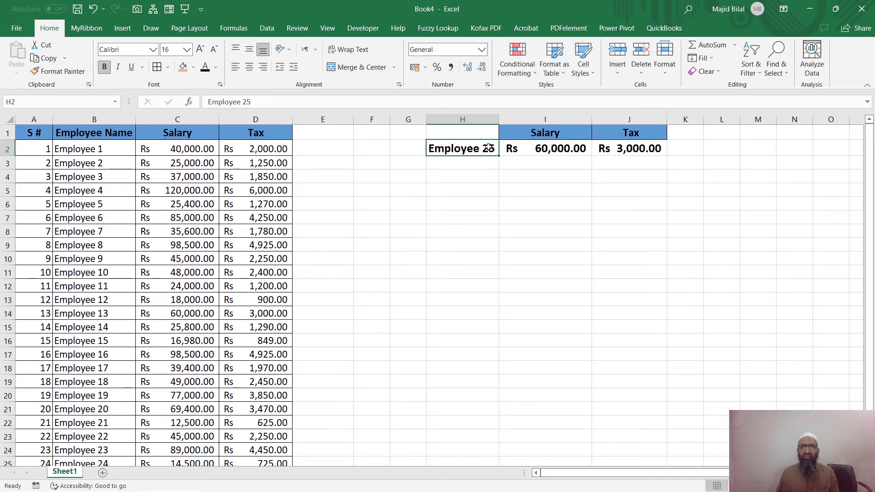
double_click(488, 147)
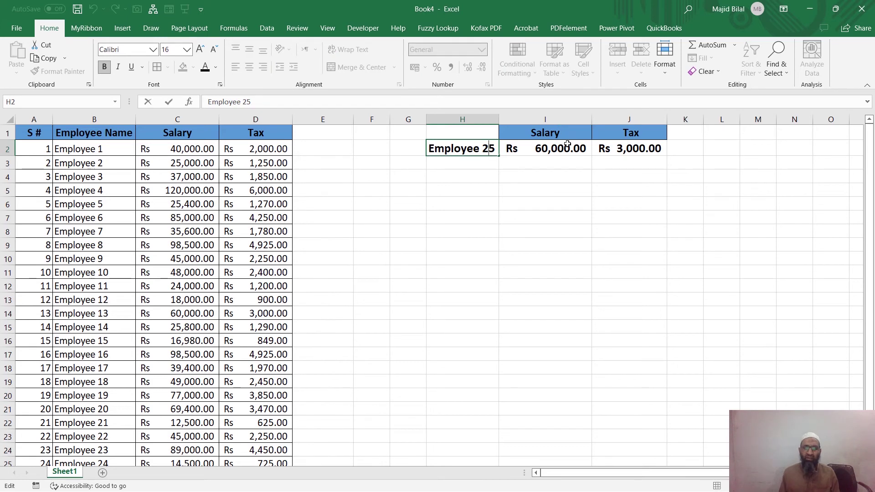
key("shift+Left")
key("shift+Left")
type("15")
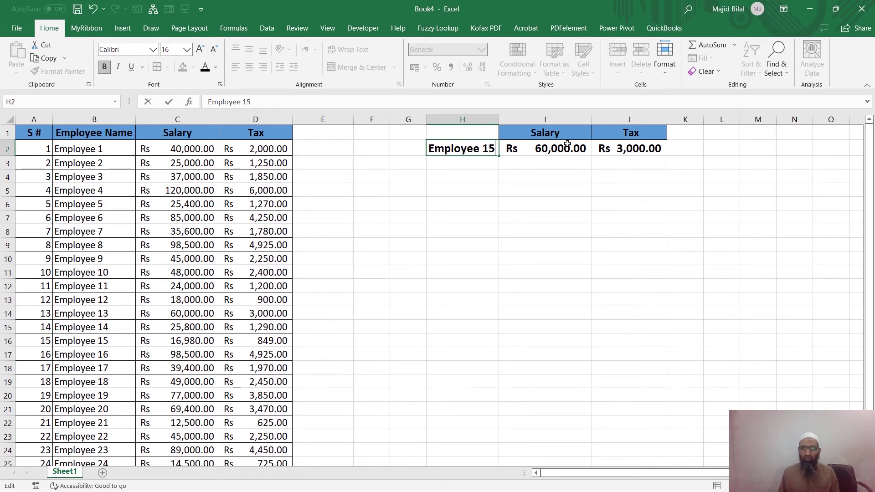
key("Return")
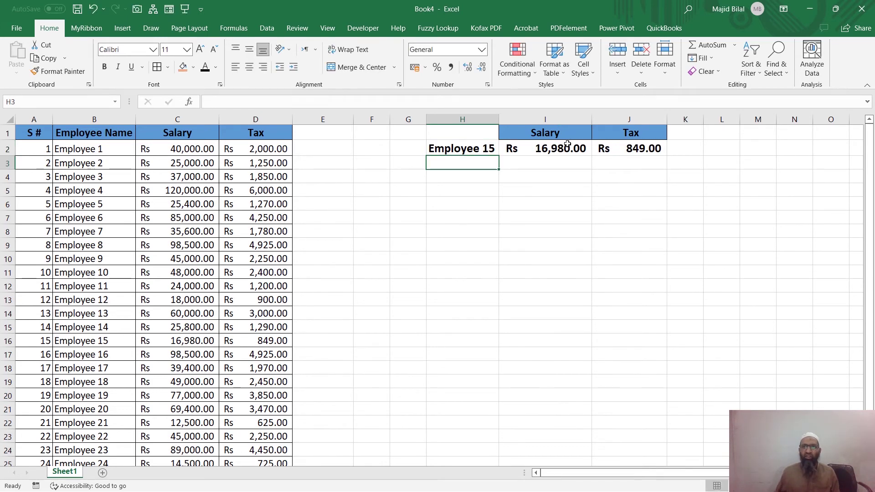
left_click(580, 150)
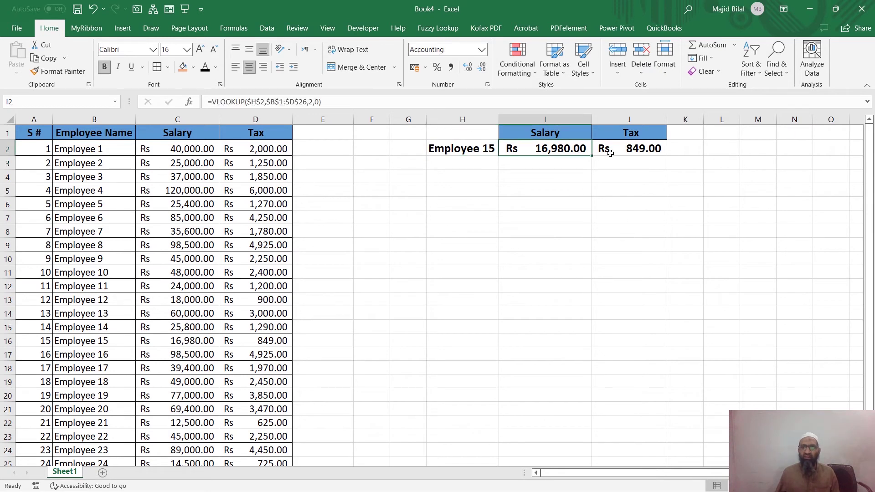
left_click(643, 153)
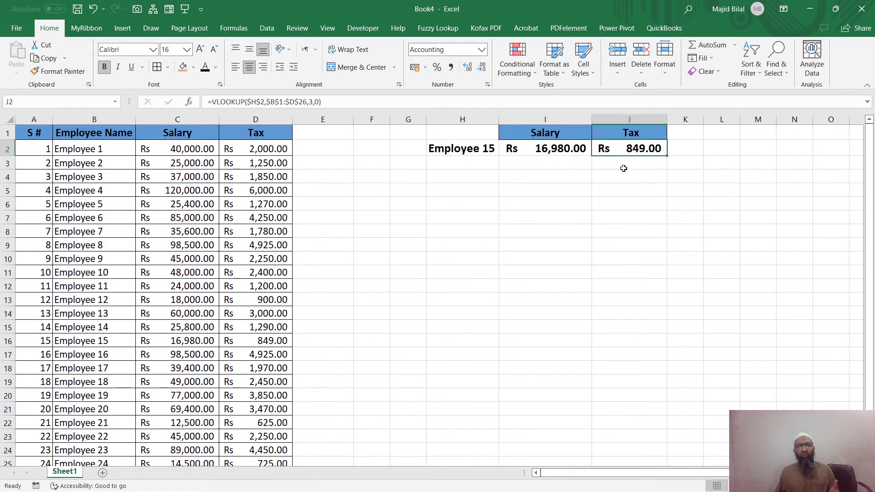
Step: Add List data validation with an in-cell dropdown to H2, using the employee names =$B$2:$B$26 as the source
left_click(481, 149)
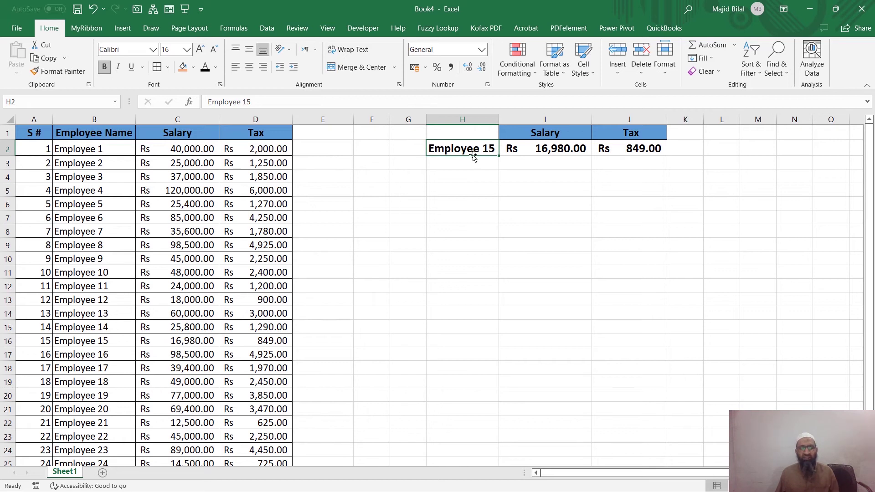
left_click(267, 30)
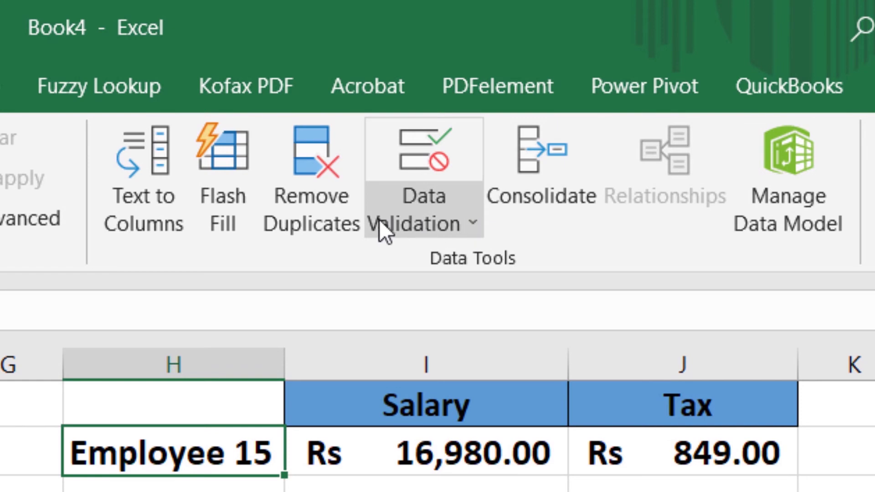
left_click(458, 224)
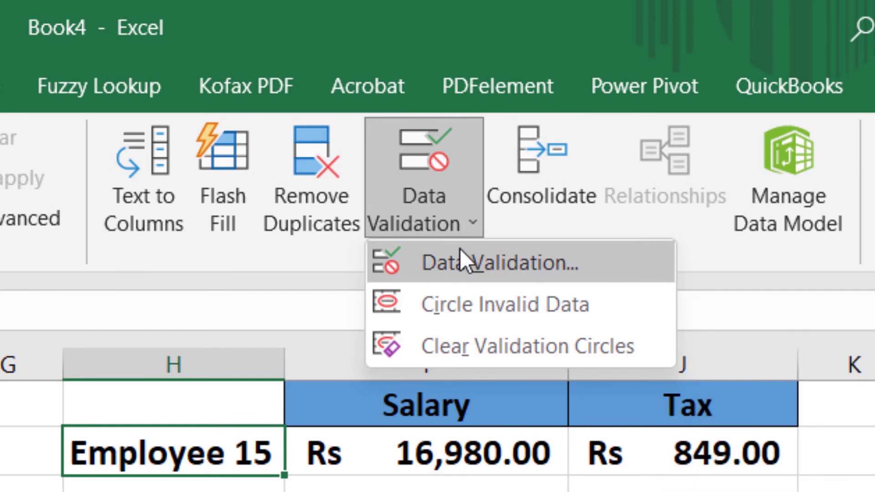
left_click(460, 262)
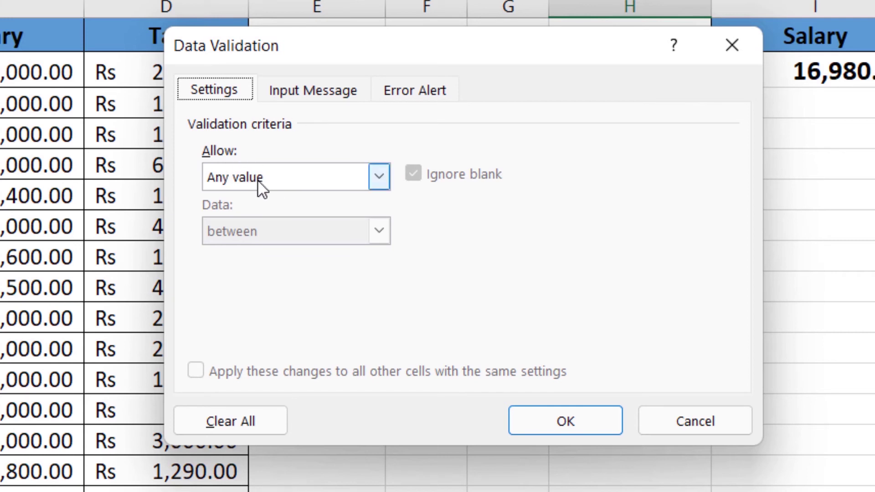
left_click(288, 178)
left_click(250, 249)
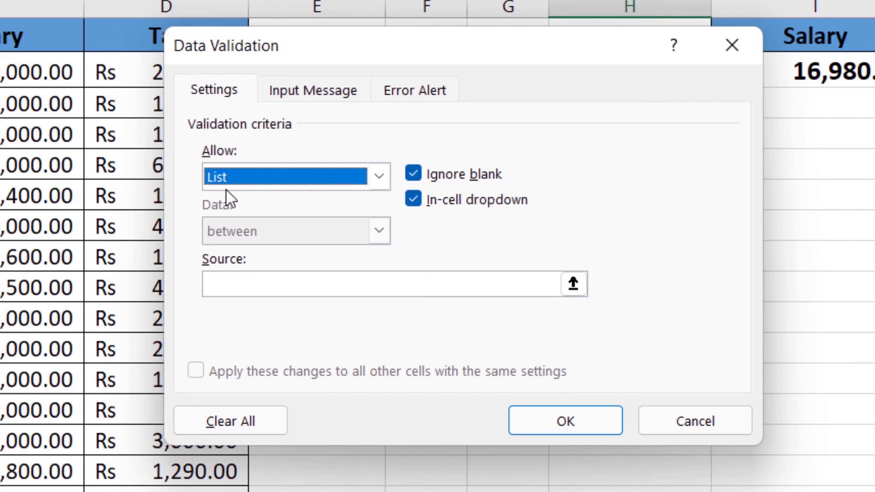
left_click(232, 279)
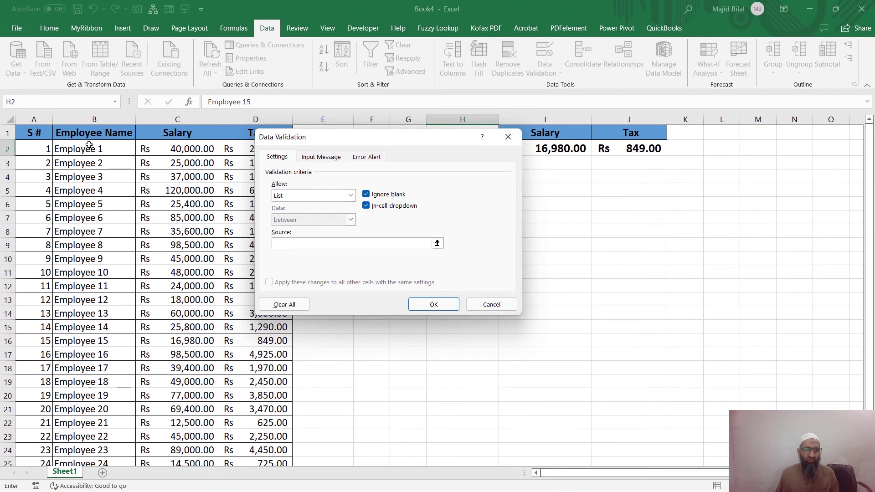
left_click_drag(89, 145, 72, 448)
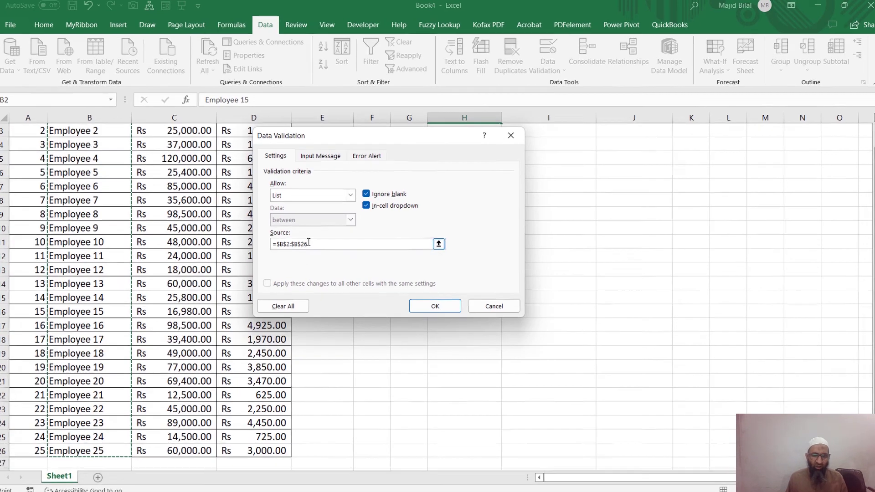
left_click_drag(313, 242, 278, 245)
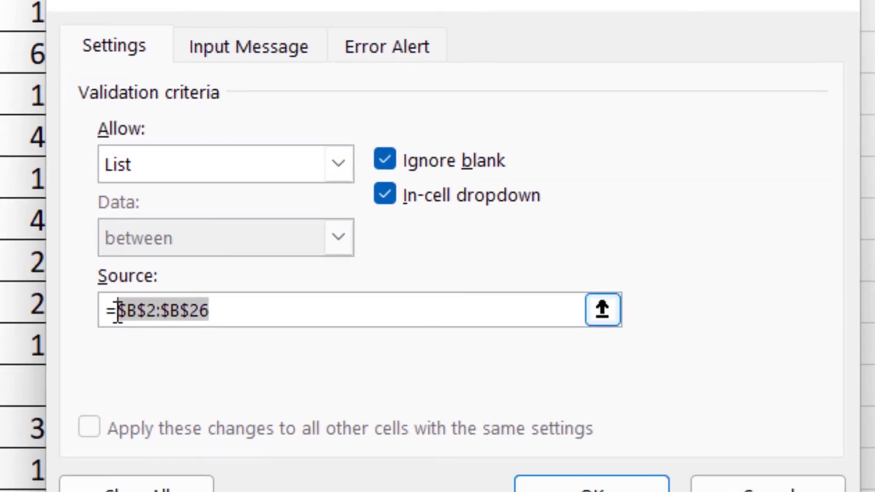
left_click(220, 315)
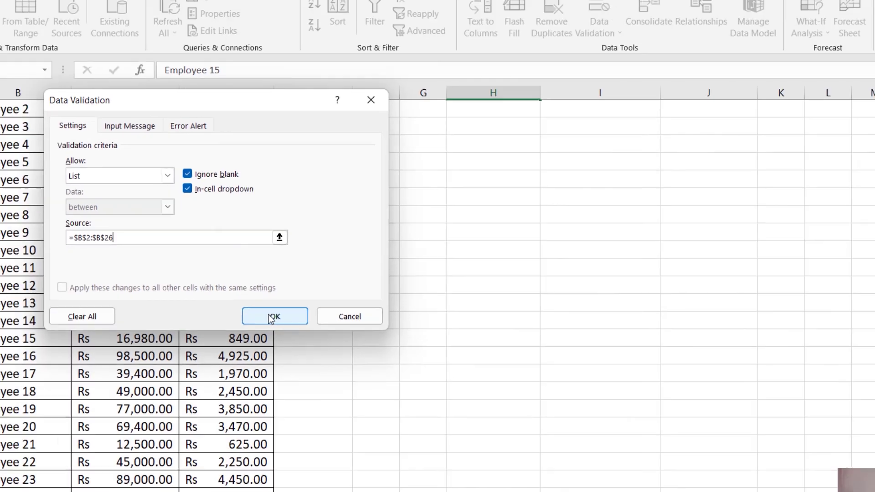
left_click(164, 458)
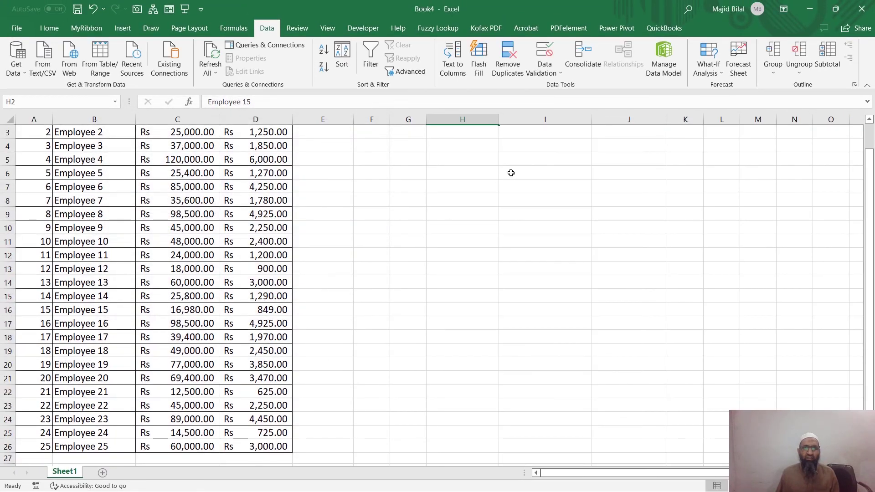
Step: Choose Employee 4 from the H2 dropdown list and check the salary and tax lookups in I2 and J2
scroll(510, 173, "up", 1)
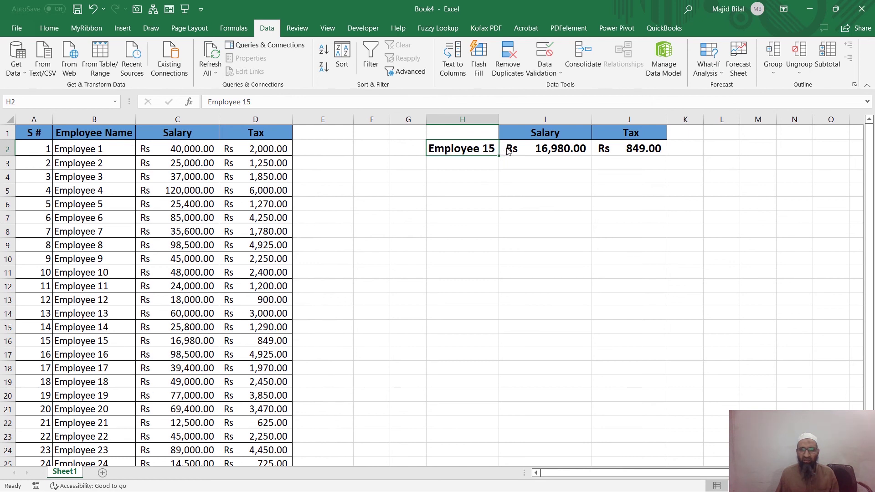
left_click(504, 149)
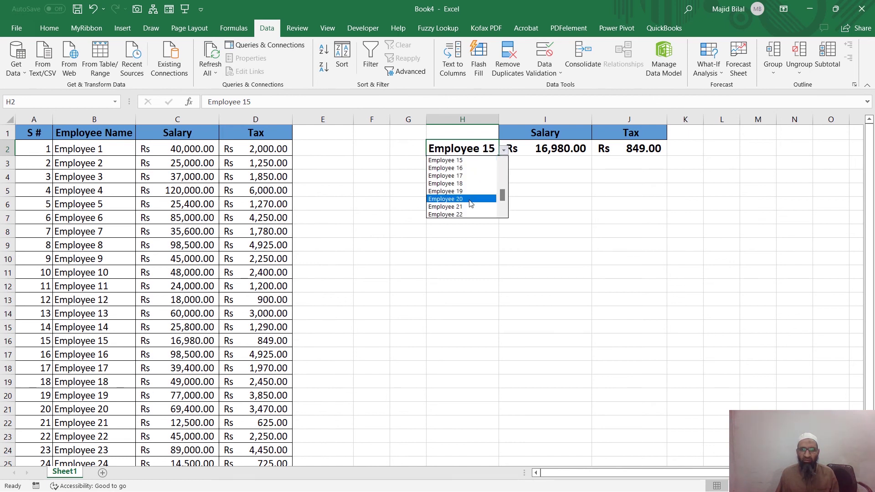
left_click_drag(505, 195, 505, 159)
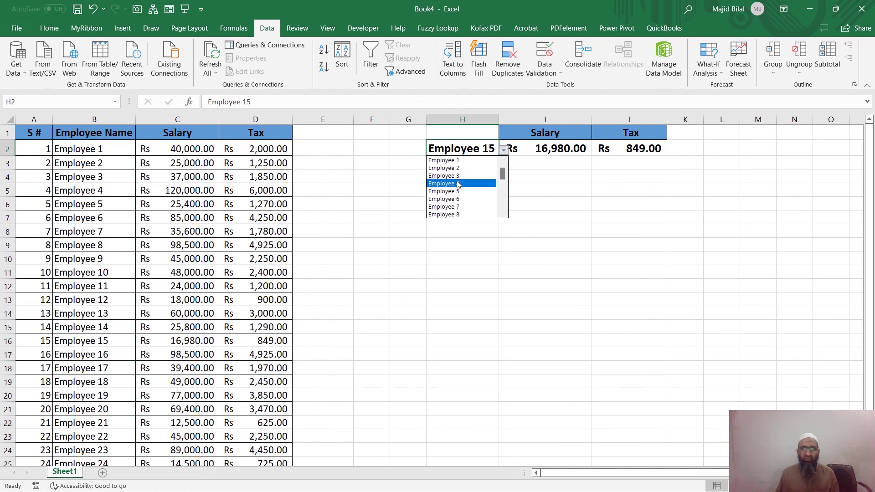
left_click(457, 183)
left_click(544, 149)
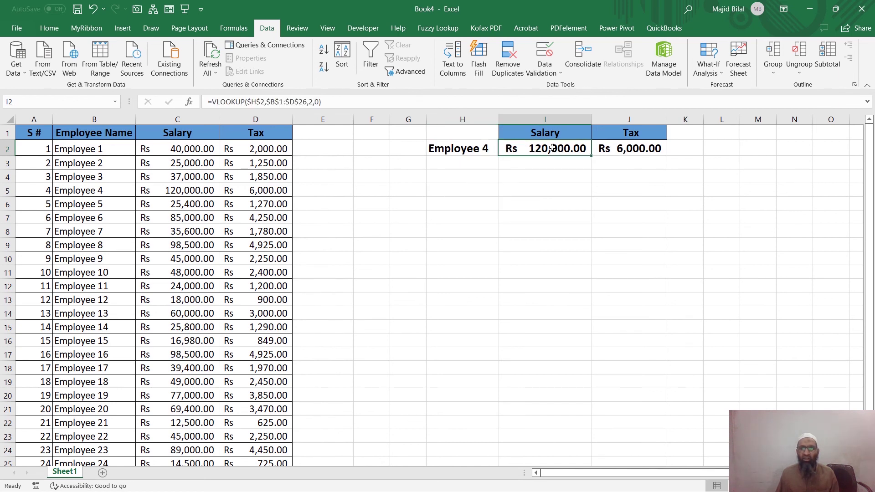
left_click(625, 151)
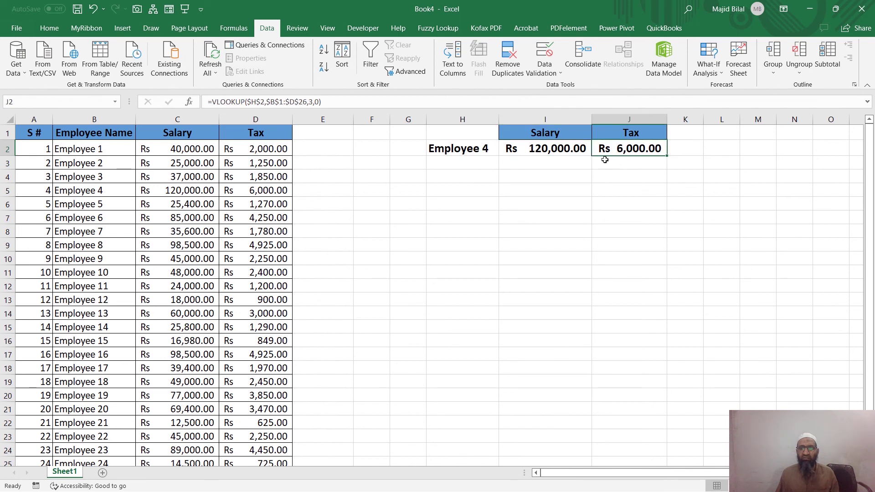
left_click(483, 149)
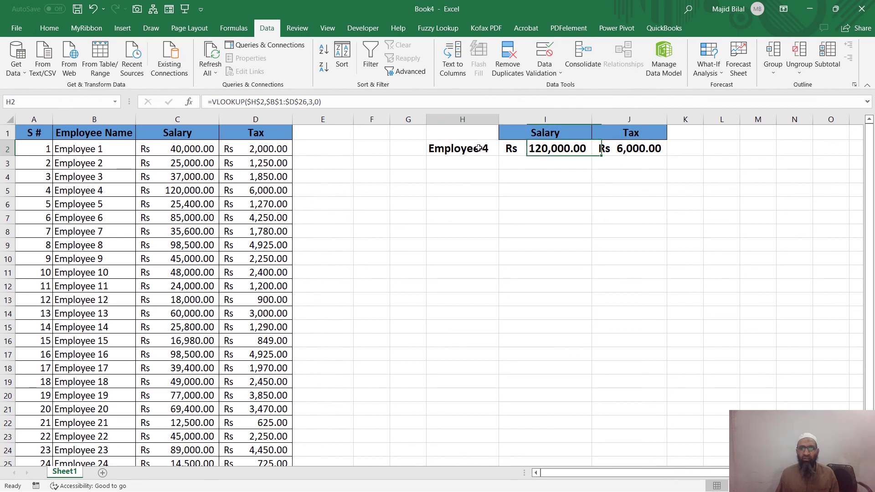
left_click(538, 145)
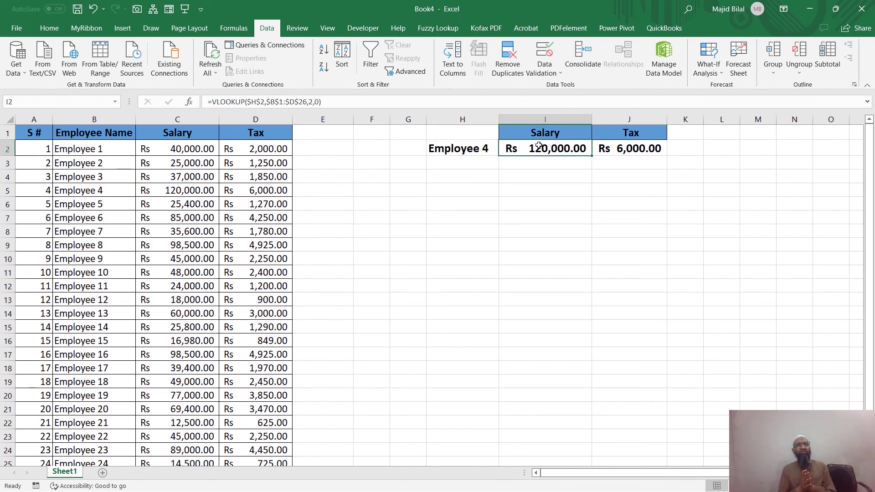